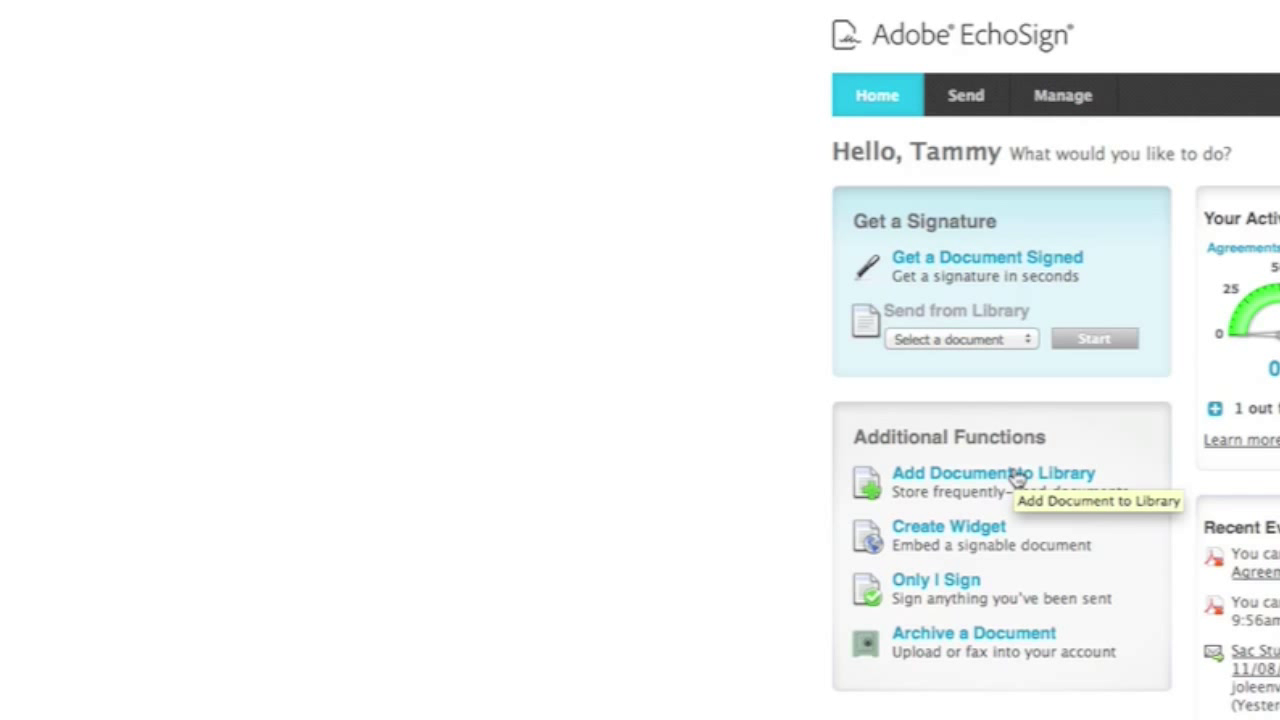
# Choose Studio Rental Agreement sample.docx as a new Document Library file
pyautogui.click(1017, 480)
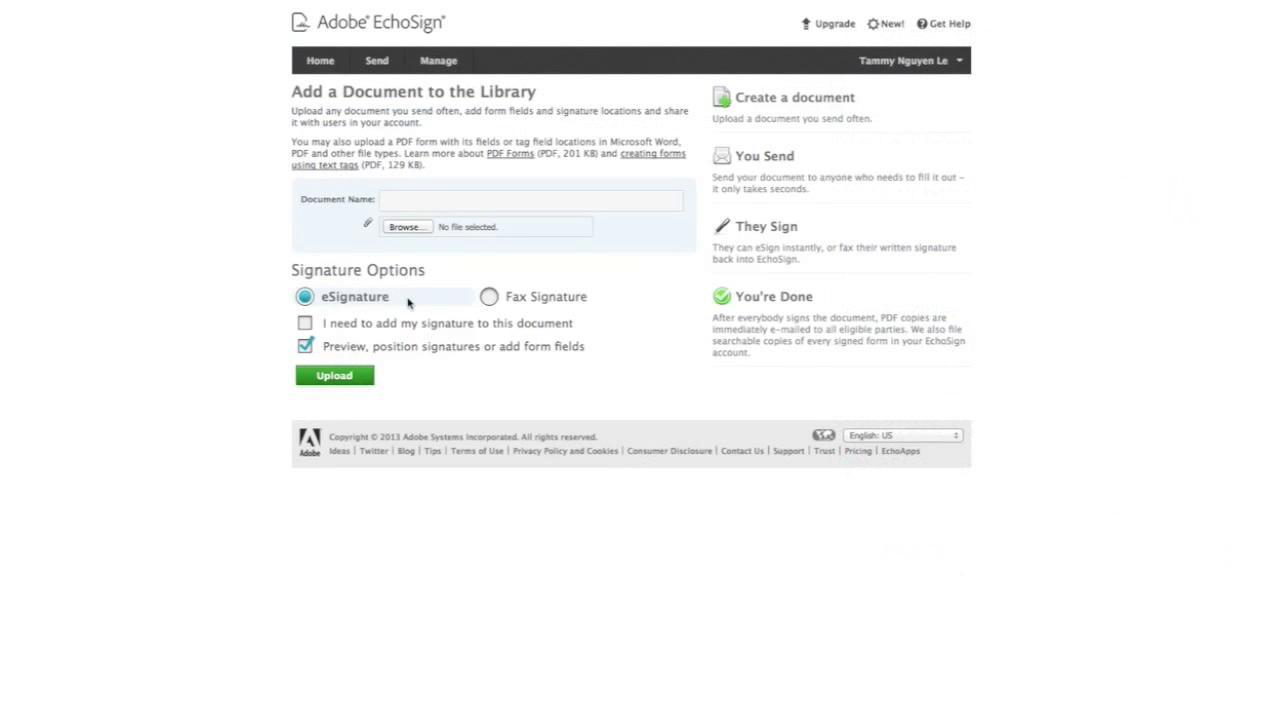
pyautogui.click(406, 227)
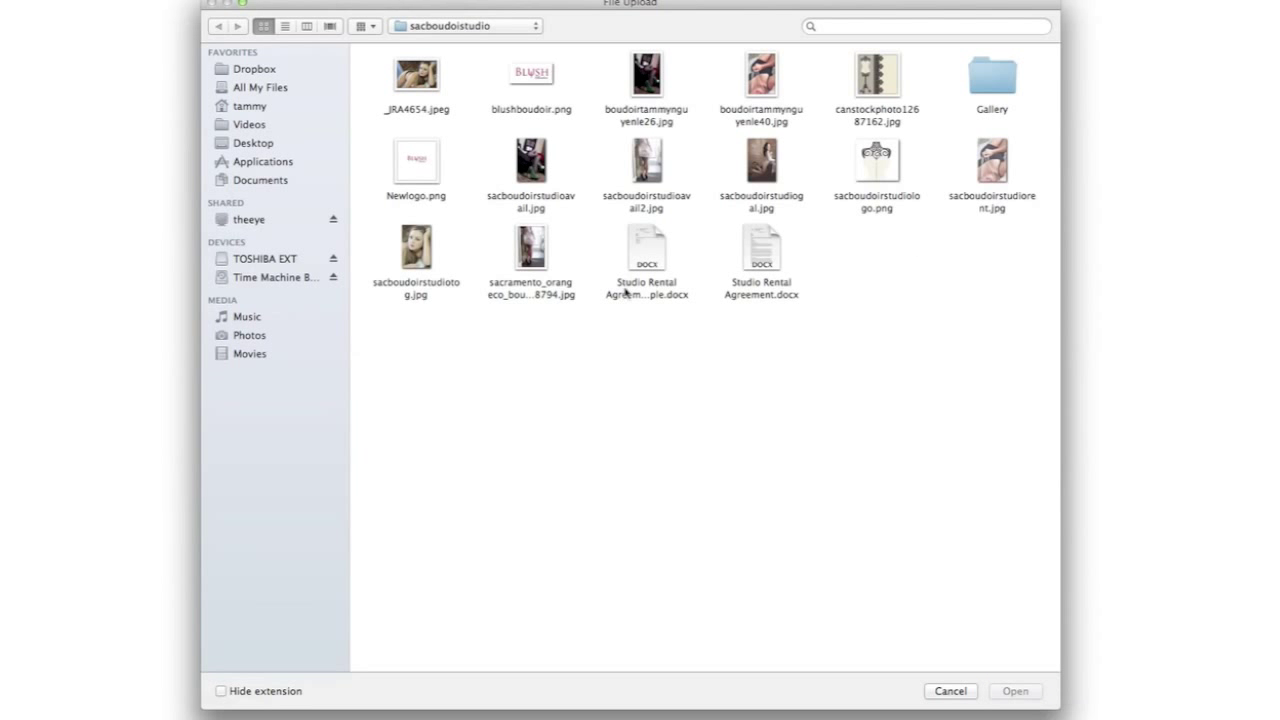
pyautogui.click(627, 290)
pyautogui.click(1015, 691)
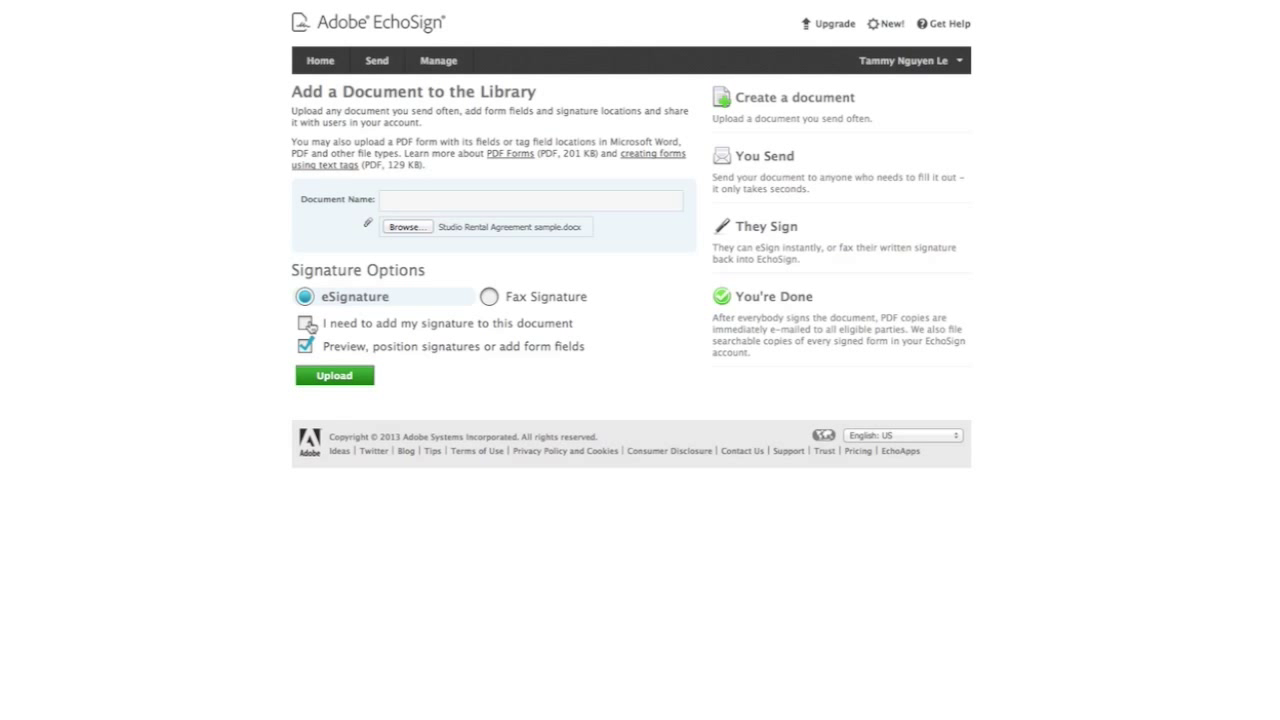
# Include the sender's own signature, name the document 'Sample', and upload it
pyautogui.click(305, 323)
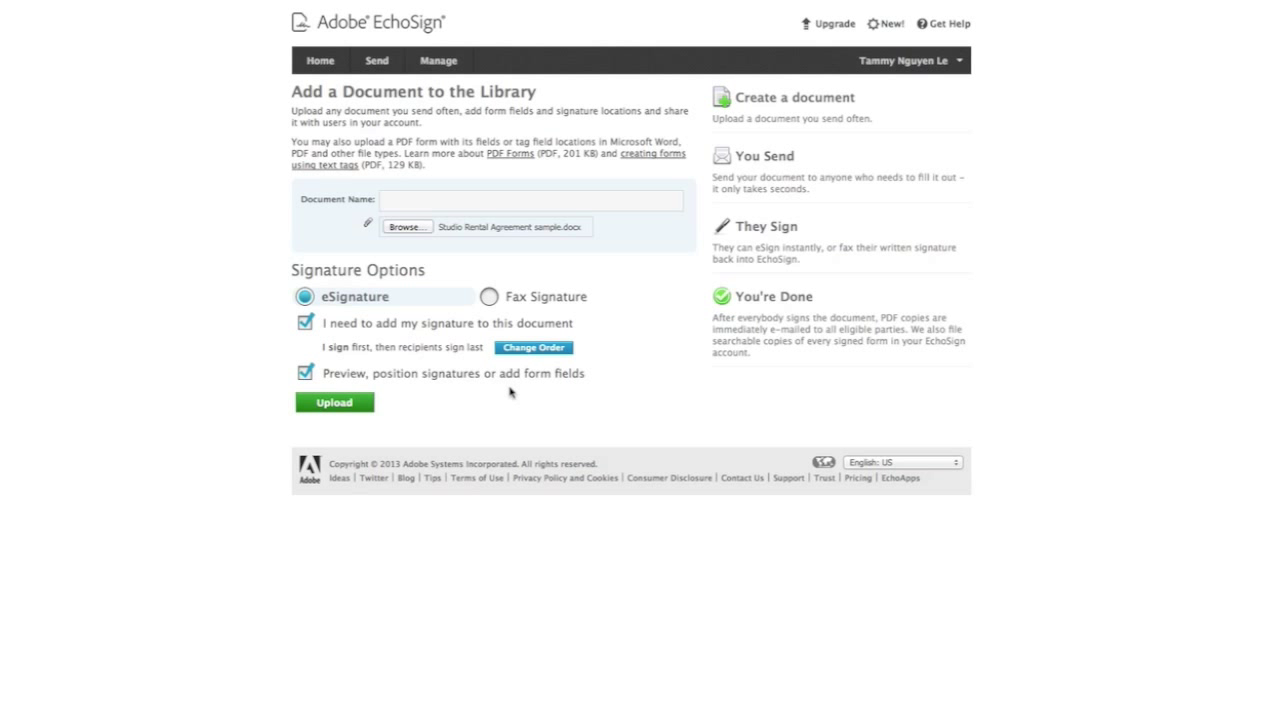
pyautogui.click(523, 200)
pyautogui.write('Sample')
pyautogui.click(346, 402)
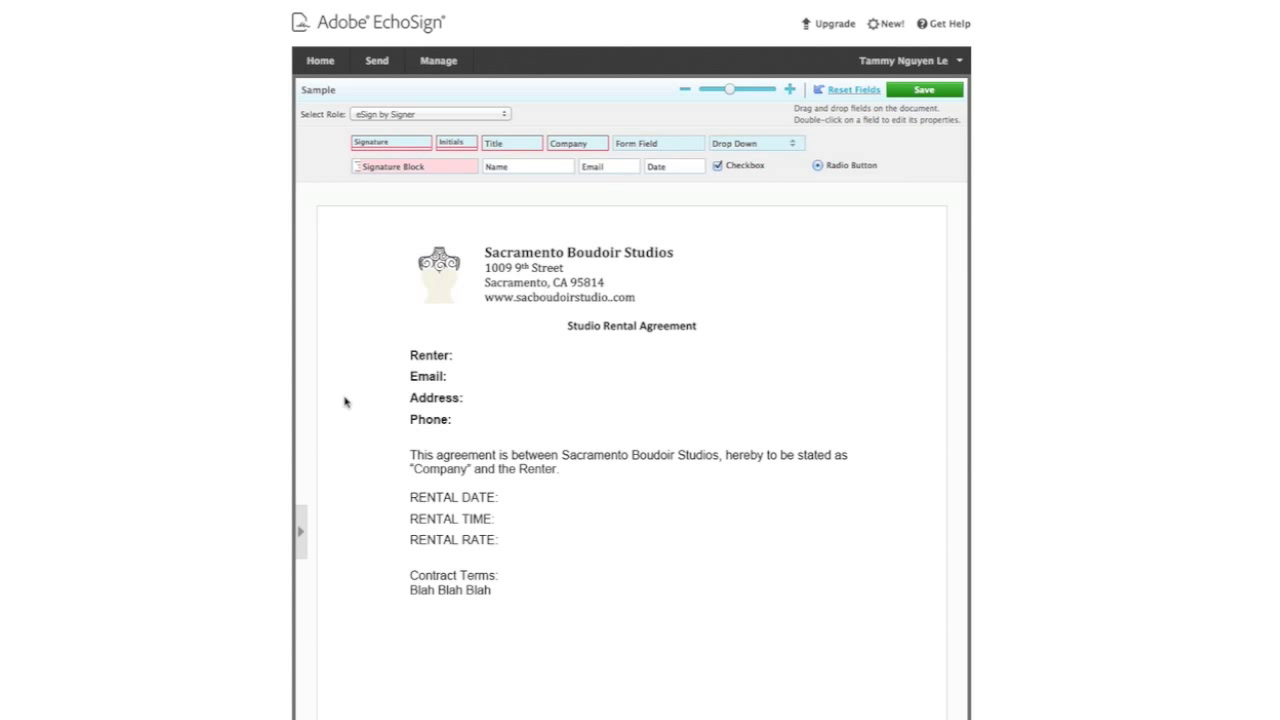
# With role Prefill by Sender, add form fields beside Renter and Email, widening Renter
pyautogui.click(409, 116)
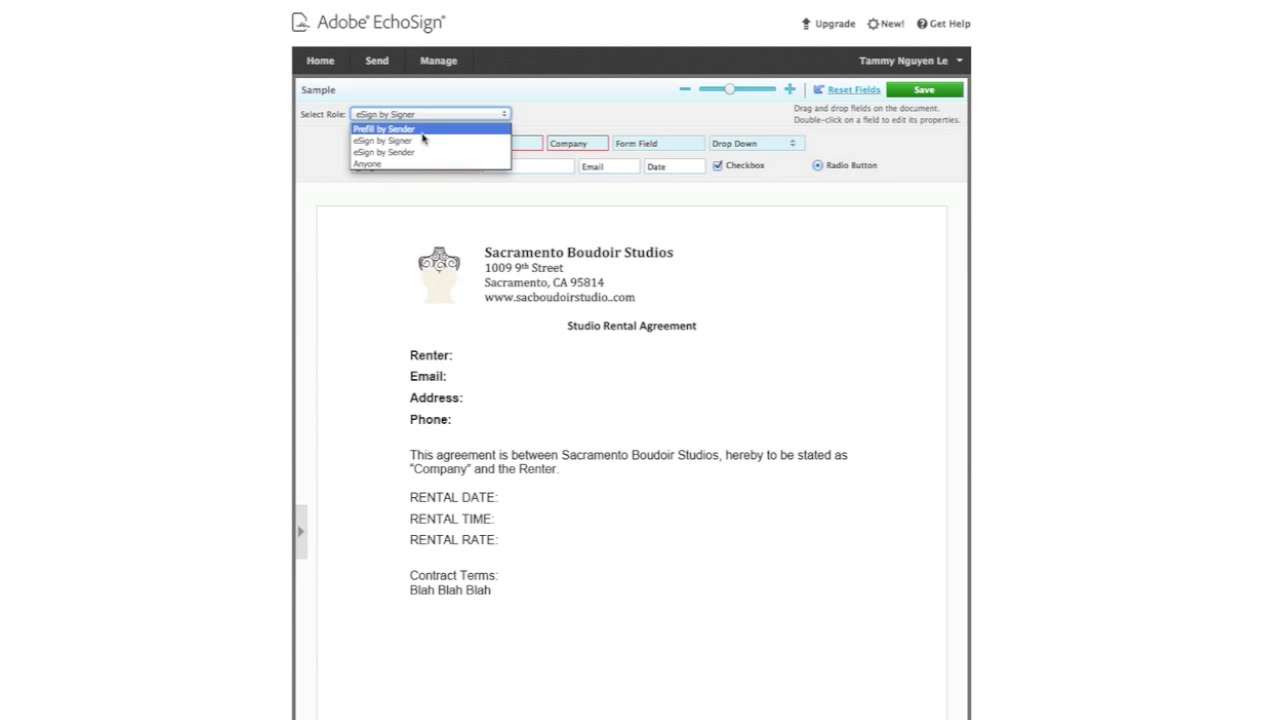
pyautogui.click(424, 130)
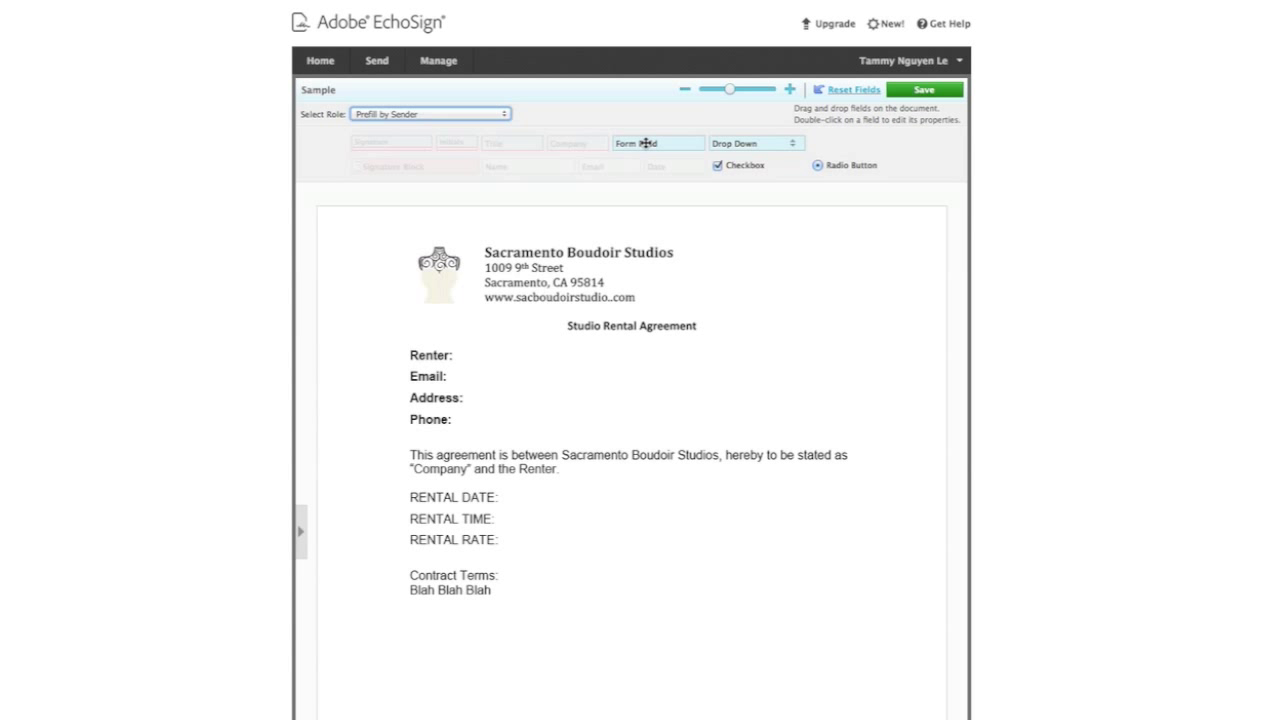
pyautogui.moveTo(646, 143); pyautogui.dragTo(490, 358)
pyautogui.moveTo(637, 146); pyautogui.dragTo(656, 380)
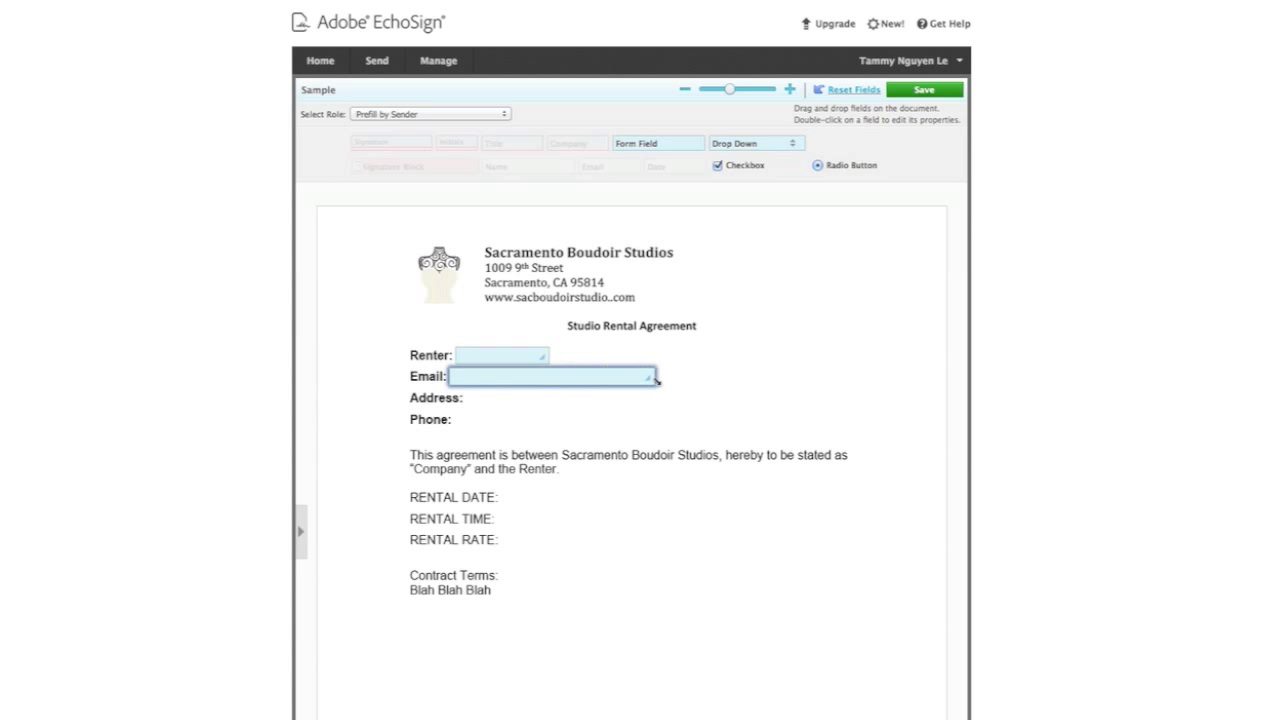
pyautogui.click(530, 354)
pyautogui.moveTo(545, 360); pyautogui.dragTo(652, 358)
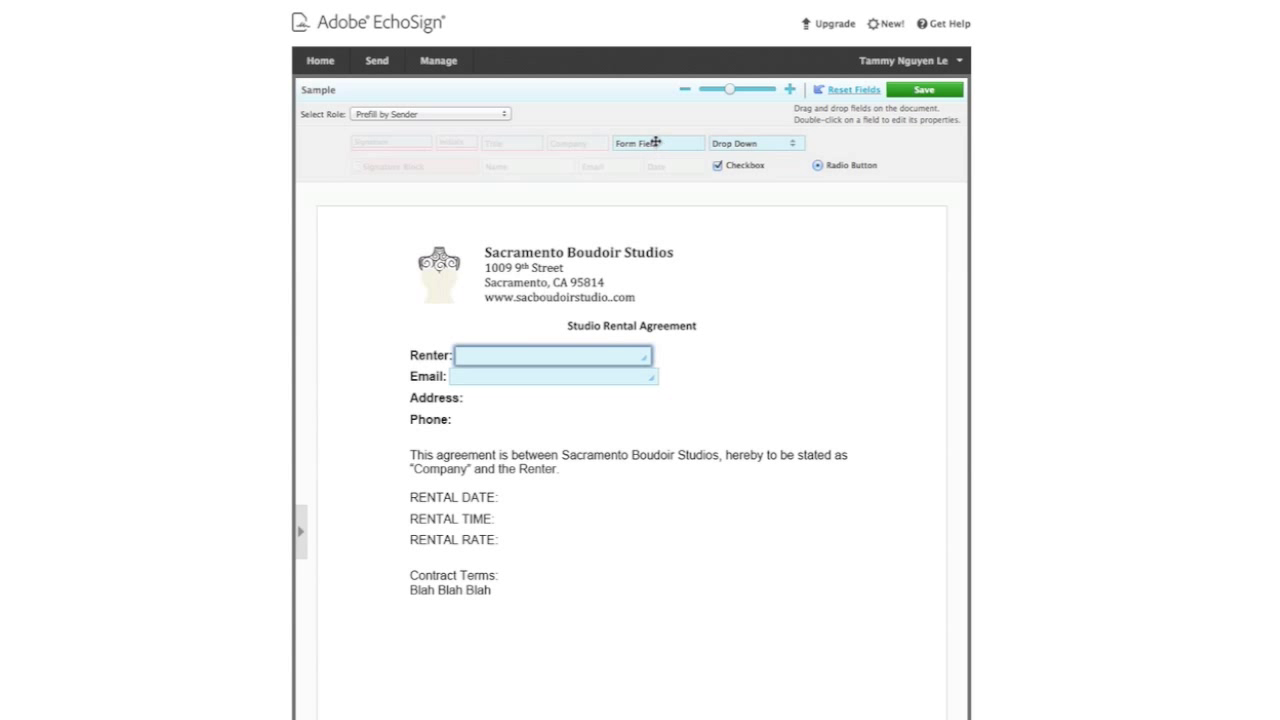
# Add sender-prefilled form fields beside RENTAL DATE, RENTAL TIME and RENTAL RATE
pyautogui.moveTo(655, 143); pyautogui.dragTo(653, 504)
pyautogui.click(549, 500)
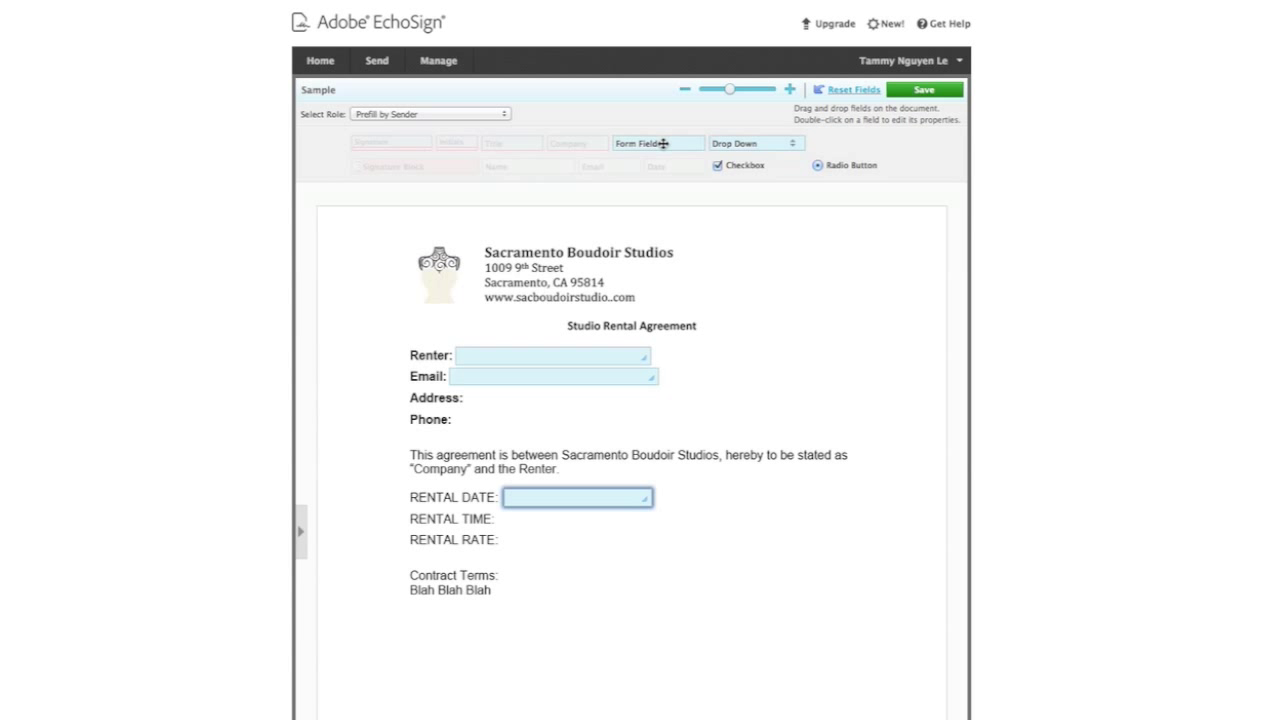
pyautogui.moveTo(663, 143); pyautogui.dragTo(651, 522)
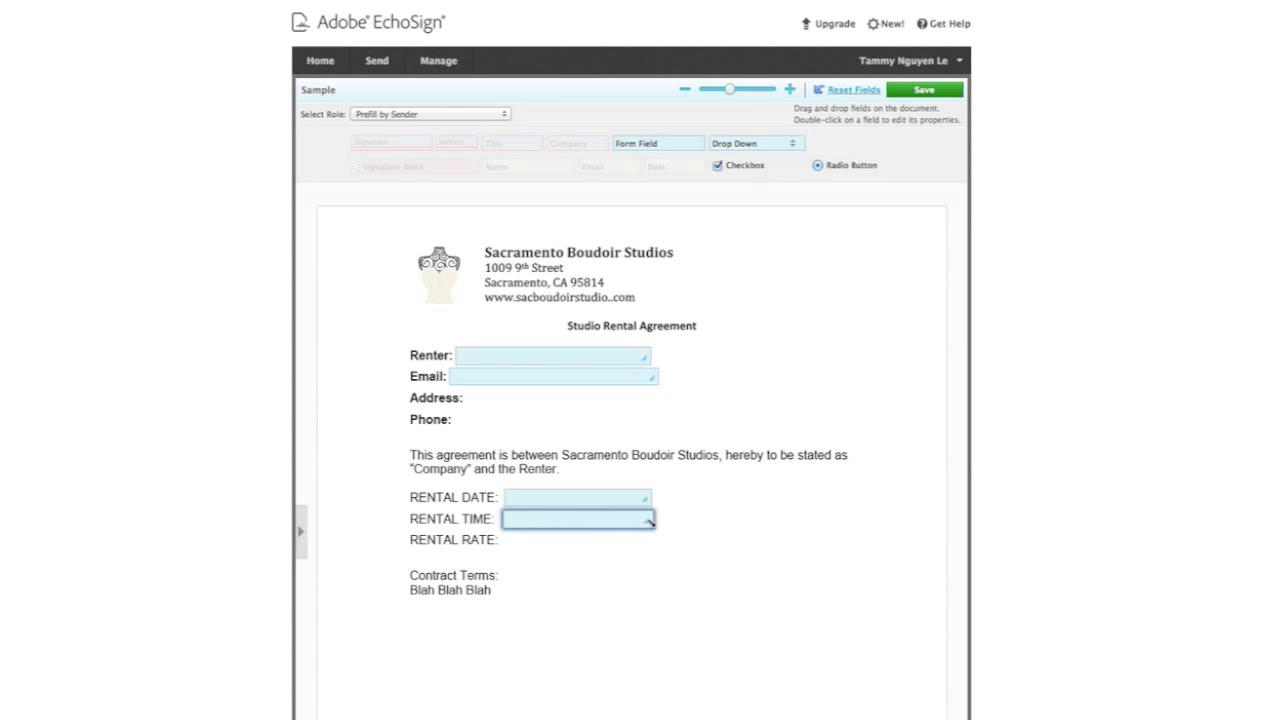
pyautogui.moveTo(687, 137); pyautogui.dragTo(653, 541)
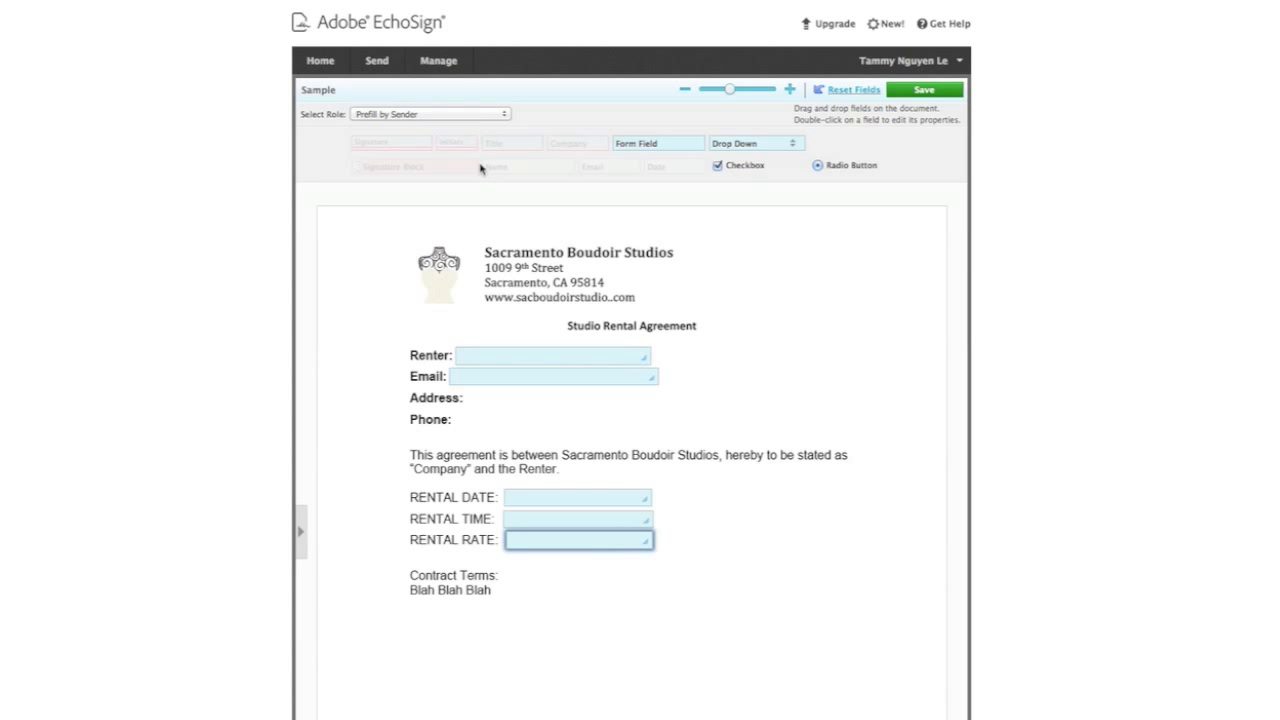
# Switch the role to signer and add a widened form field beside Address
pyautogui.click(476, 115)
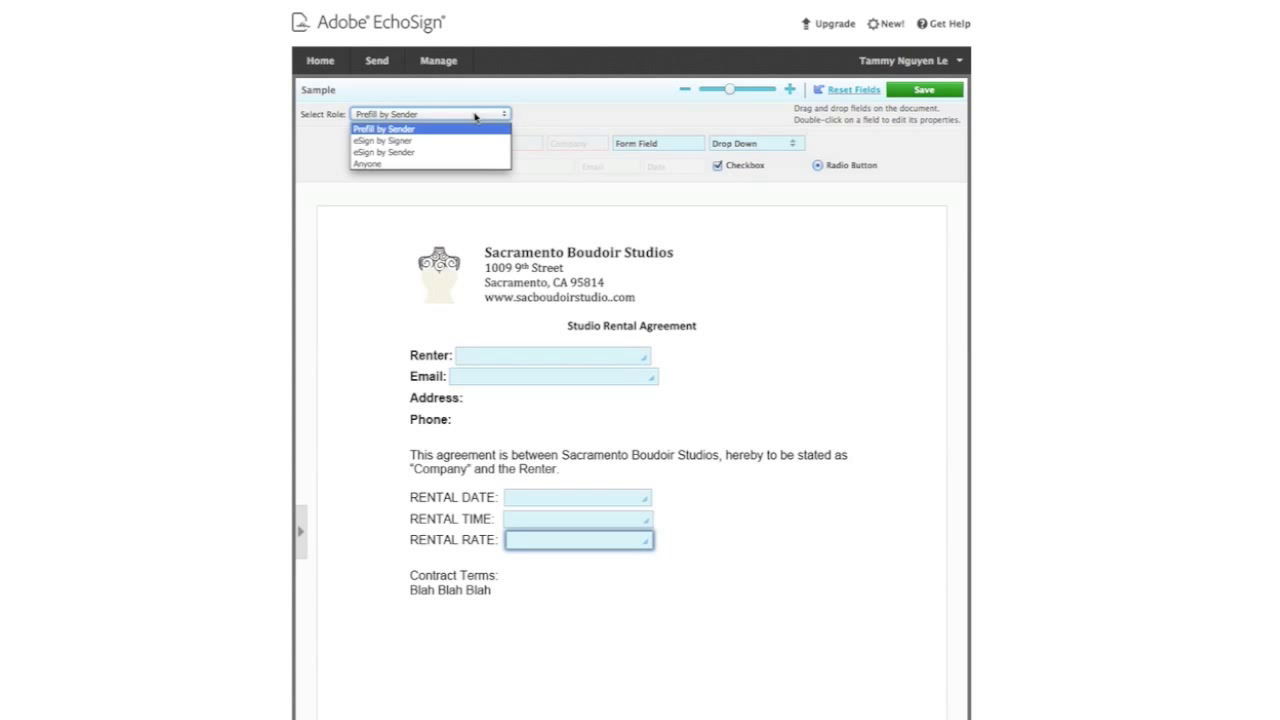
pyautogui.click(463, 140)
pyautogui.moveTo(650, 141); pyautogui.dragTo(652, 402)
pyautogui.moveTo(661, 146); pyautogui.dragTo(655, 424)
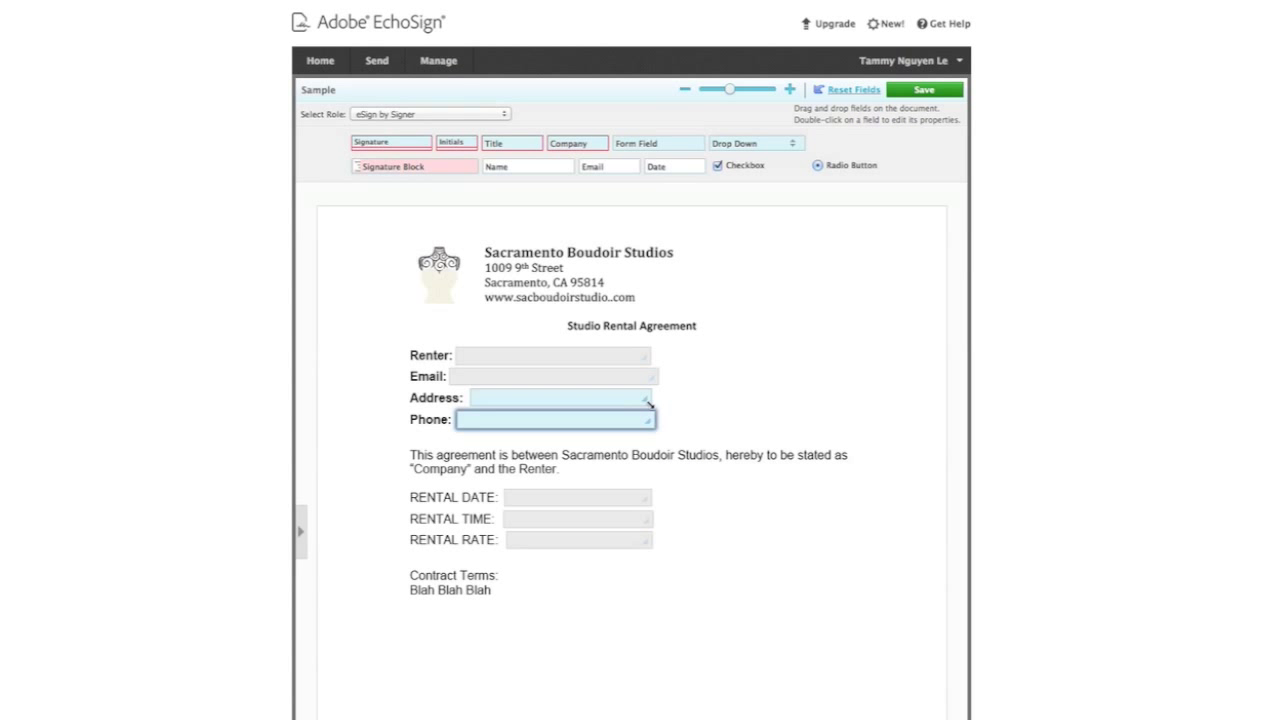
pyautogui.moveTo(650, 403); pyautogui.dragTo(713, 405)
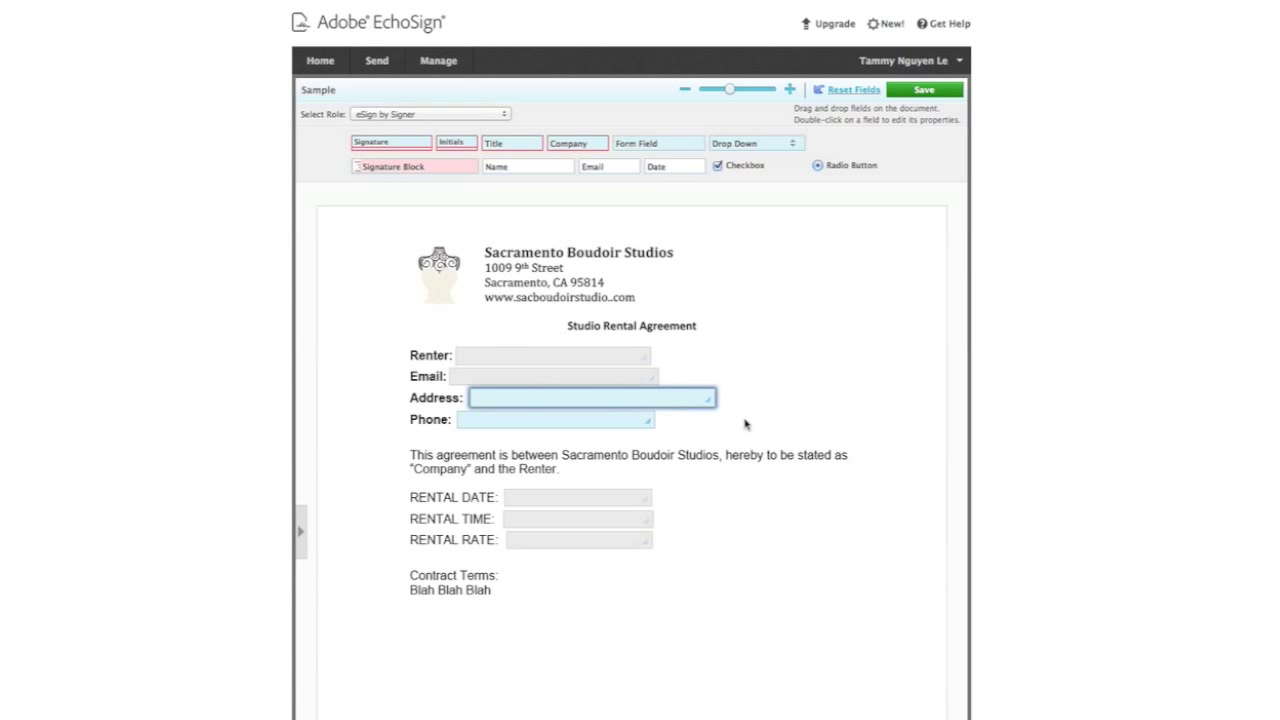
pyautogui.click(775, 342)
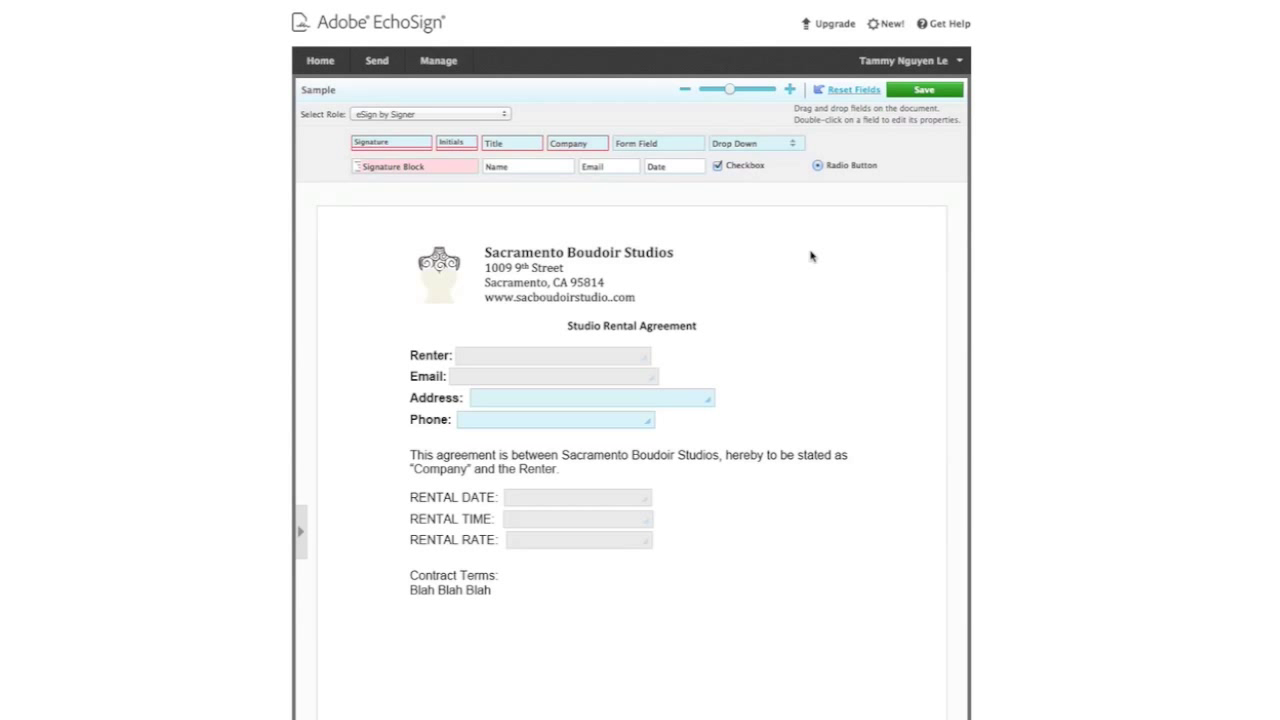
# Place Signature and Date fields below the contract terms and save the layout
pyautogui.moveTo(412, 166)
pyautogui.mouseDown()
pyautogui.moveTo(437, 211)
pyautogui.moveTo(477, 624)
pyautogui.mouseUp()
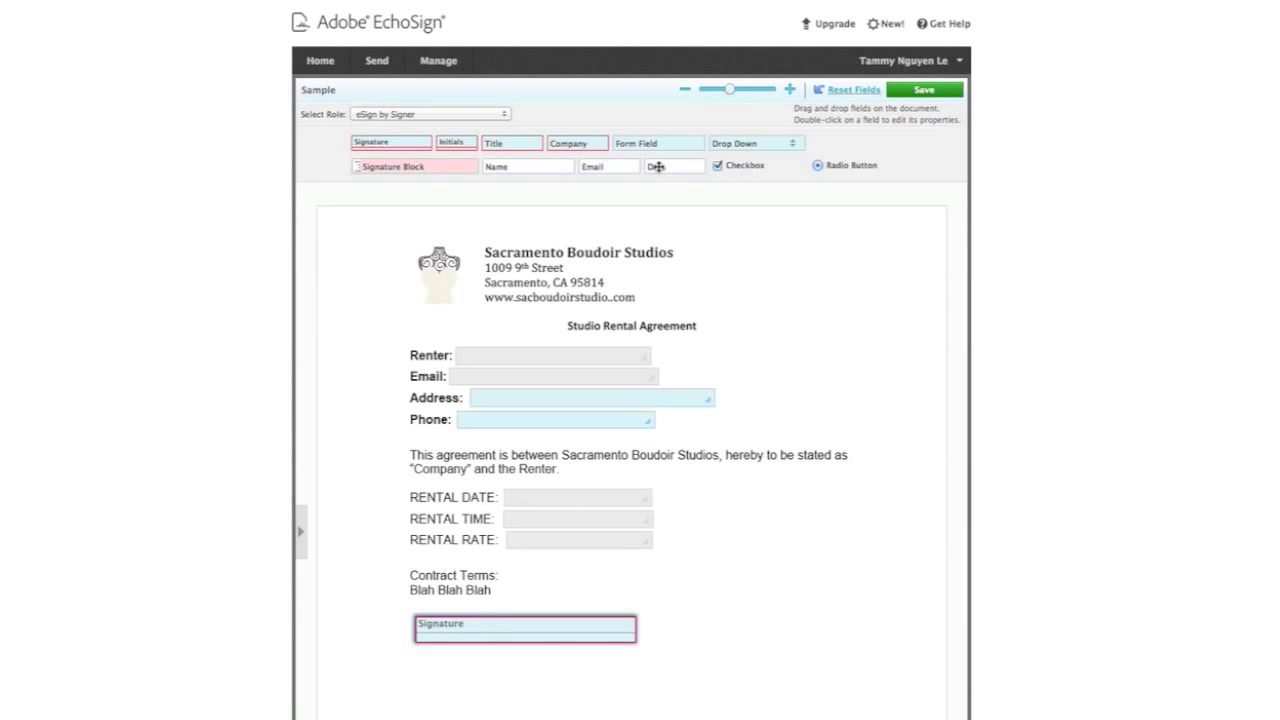
pyautogui.moveTo(658, 167)
pyautogui.mouseDown()
pyautogui.moveTo(825, 620)
pyautogui.moveTo(742, 627)
pyautogui.mouseUp()
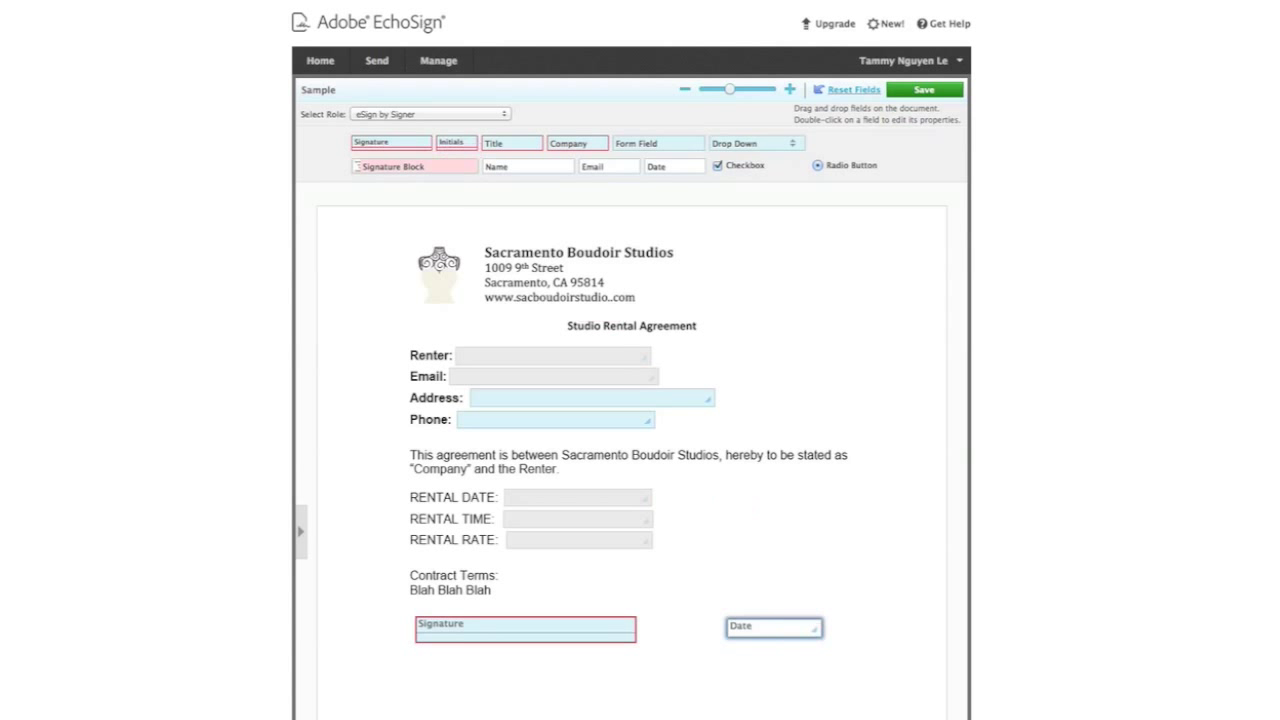
pyautogui.press('Escape')
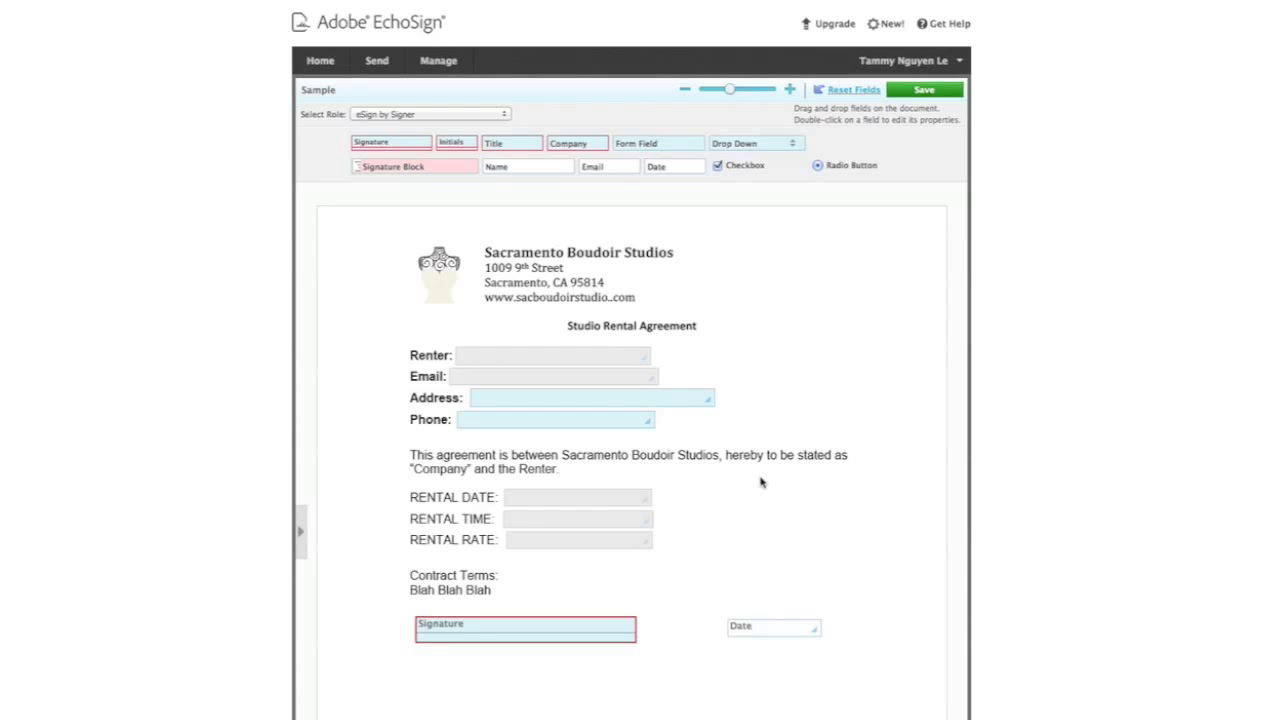
pyautogui.click(916, 92)
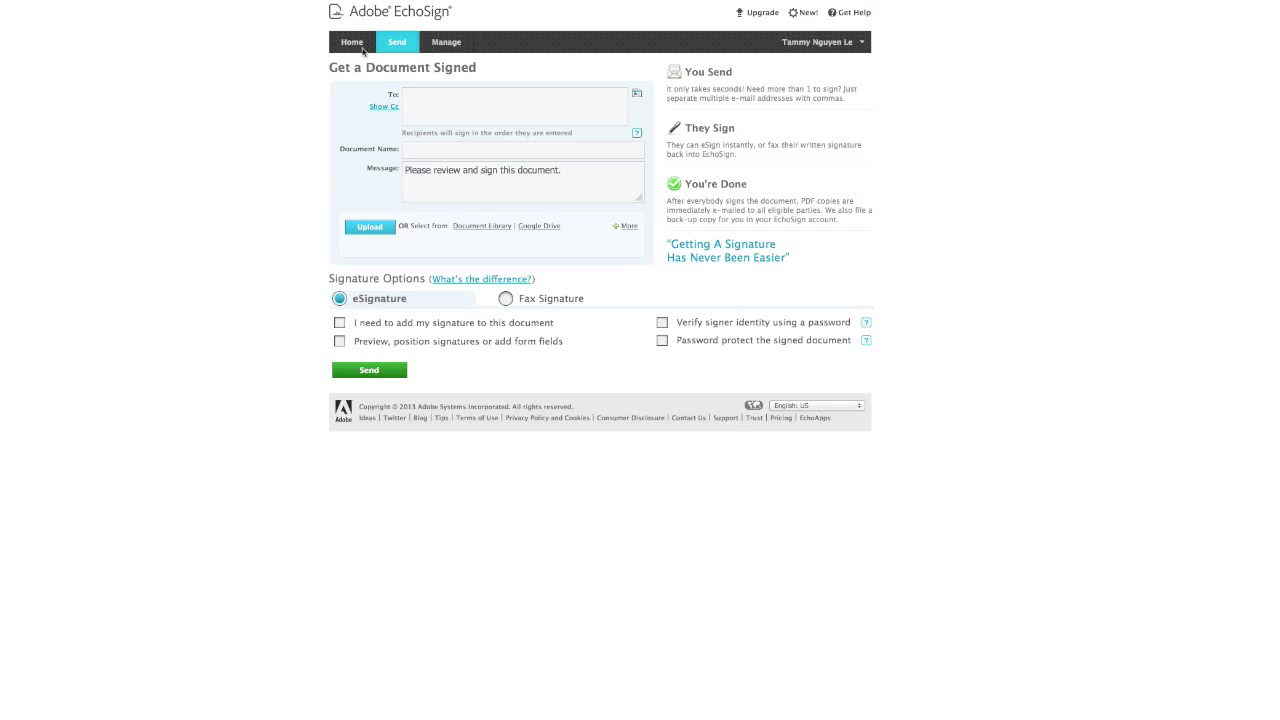
# Enter the renter's e-mail address as recipient and name the agreement 'Sample'
pyautogui.click(438, 101)
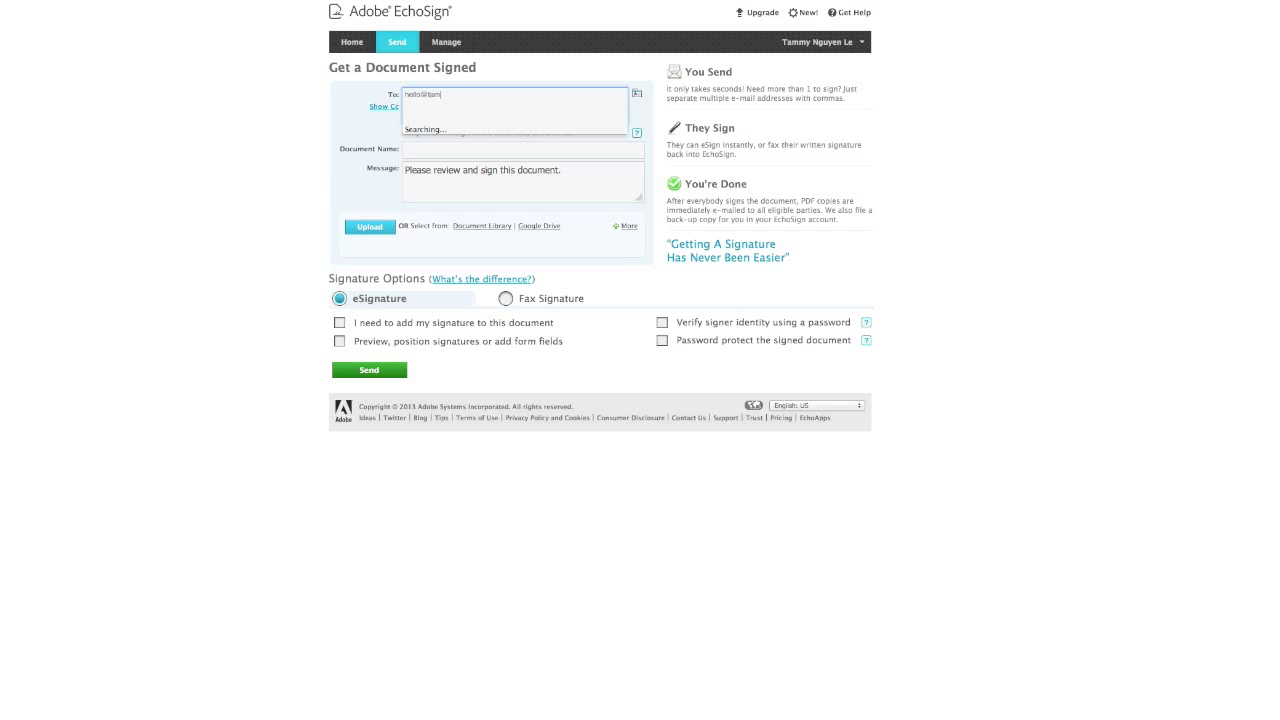
pyautogui.press('Return')
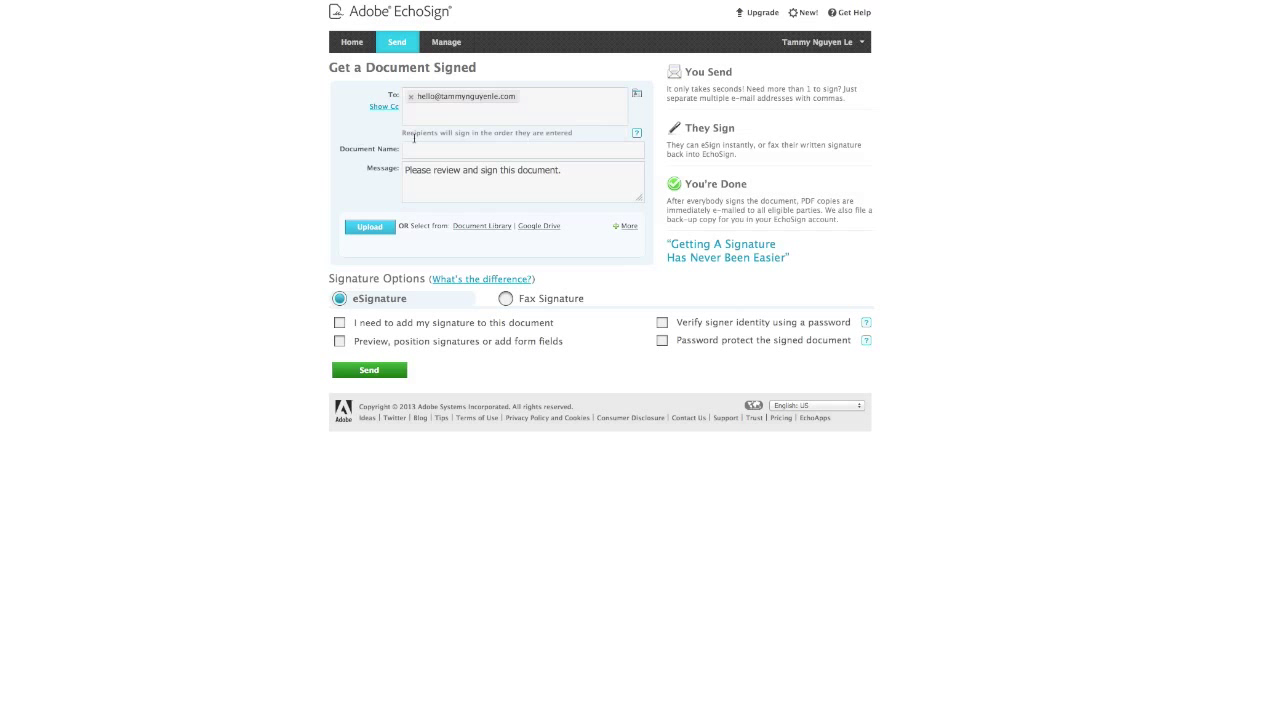
pyautogui.click(441, 148)
pyautogui.write('Sample')
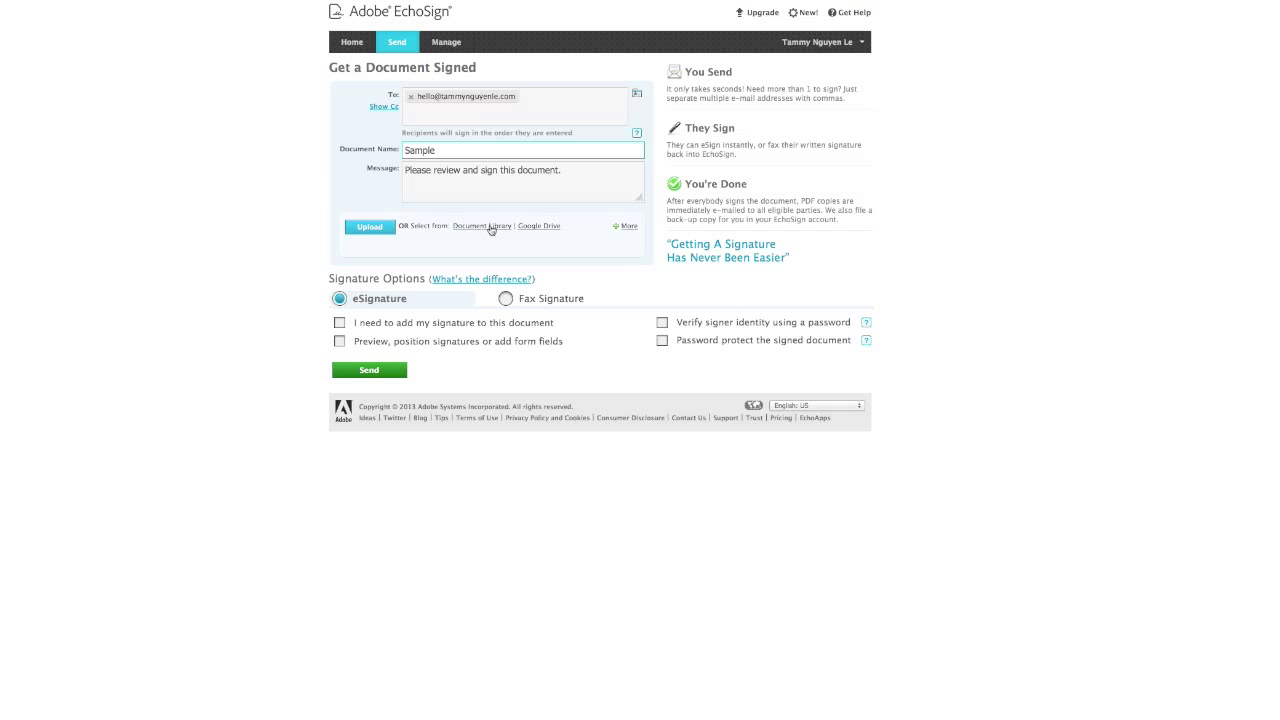
# Attach Sample from the Document Library and enable preview, position signatures or add form fields
pyautogui.click(492, 227)
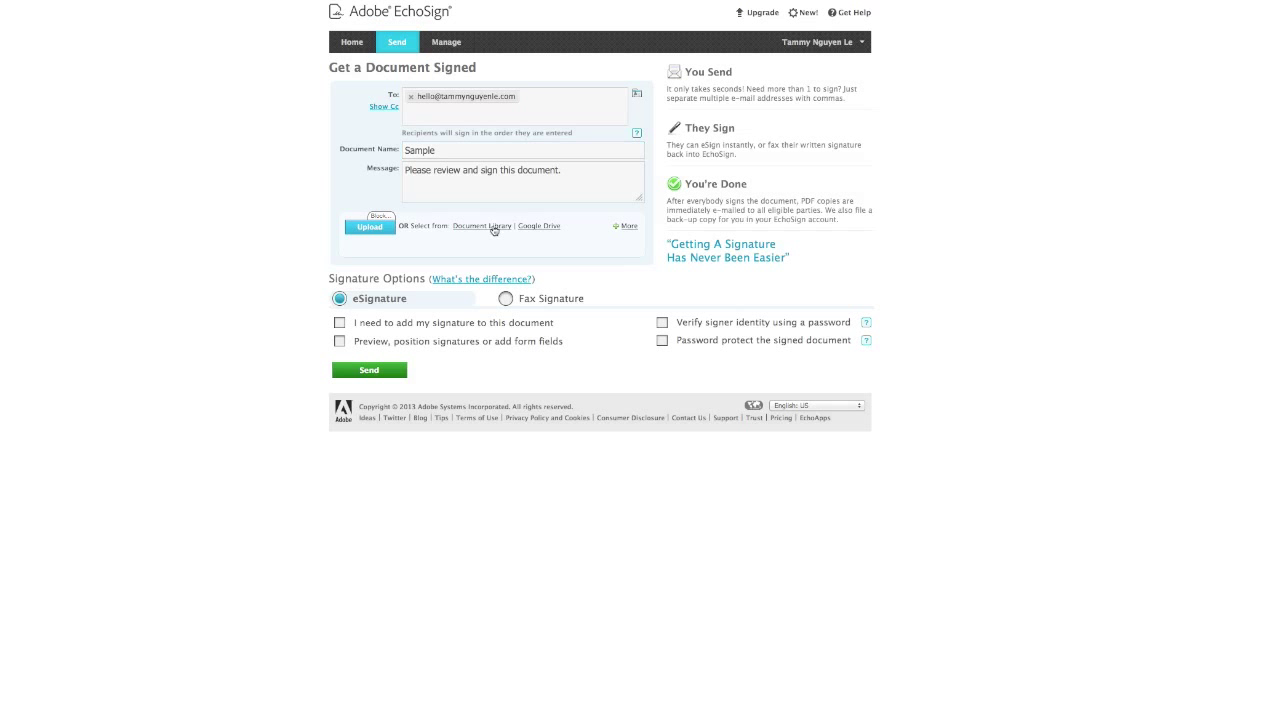
pyautogui.click(353, 285)
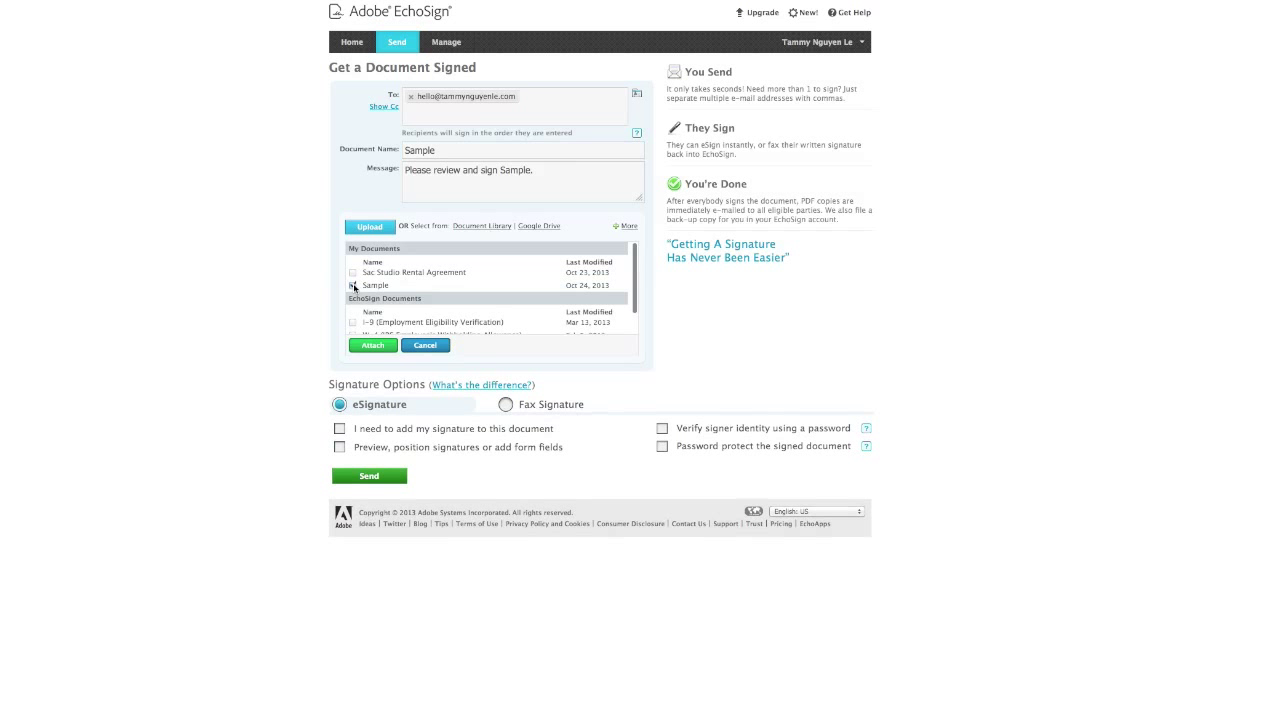
pyautogui.click(387, 346)
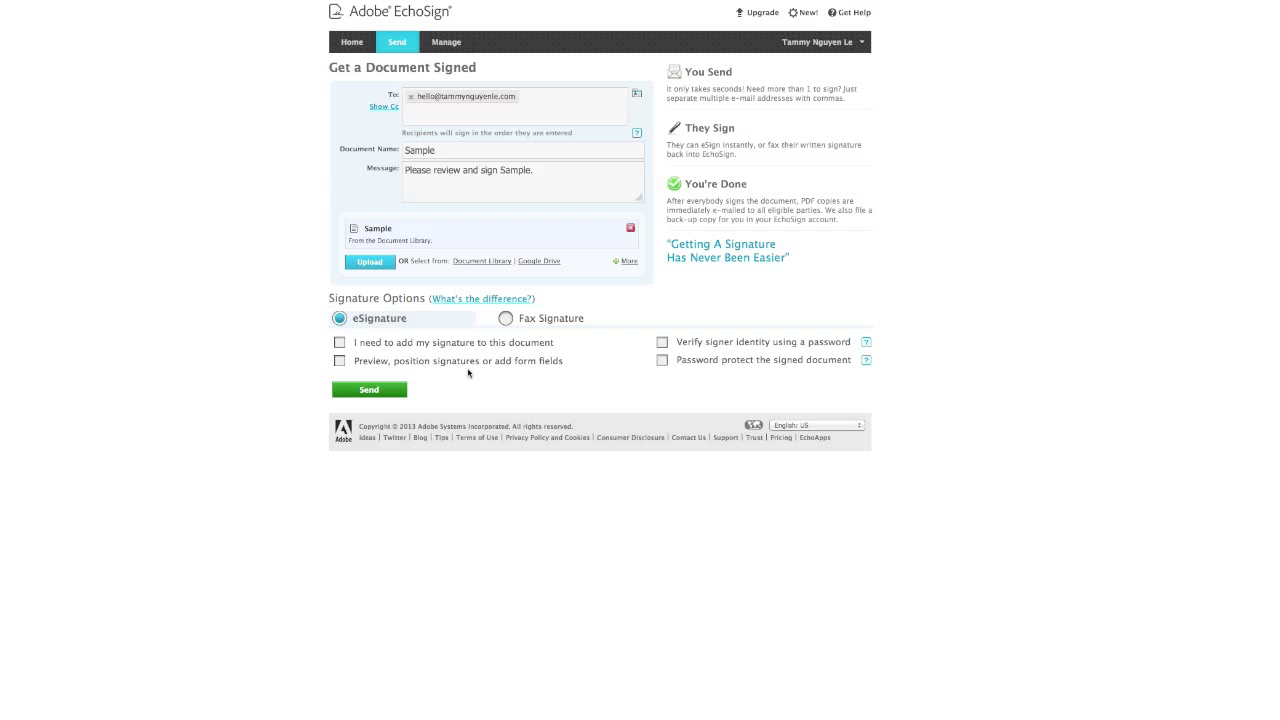
pyautogui.click(341, 362)
# Send the Sample agreement, confirming again from the field authoring view to reach the prefill page
pyautogui.click(373, 392)
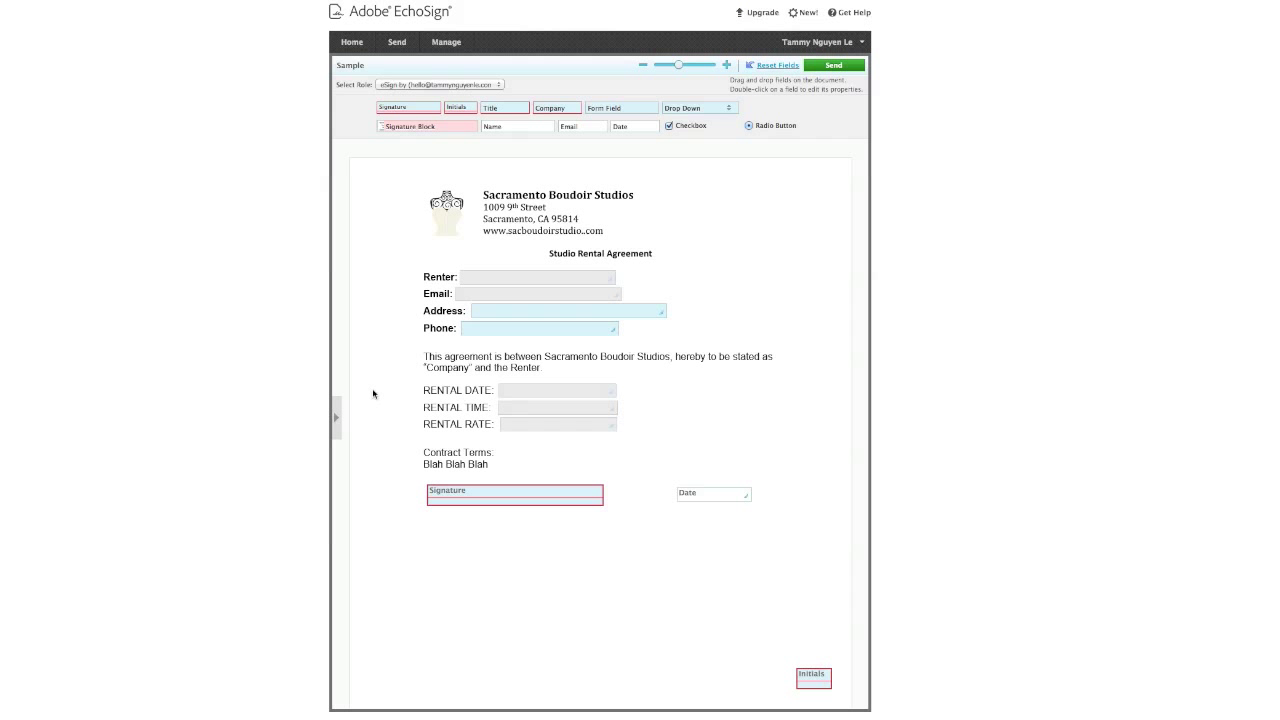
pyautogui.click(843, 67)
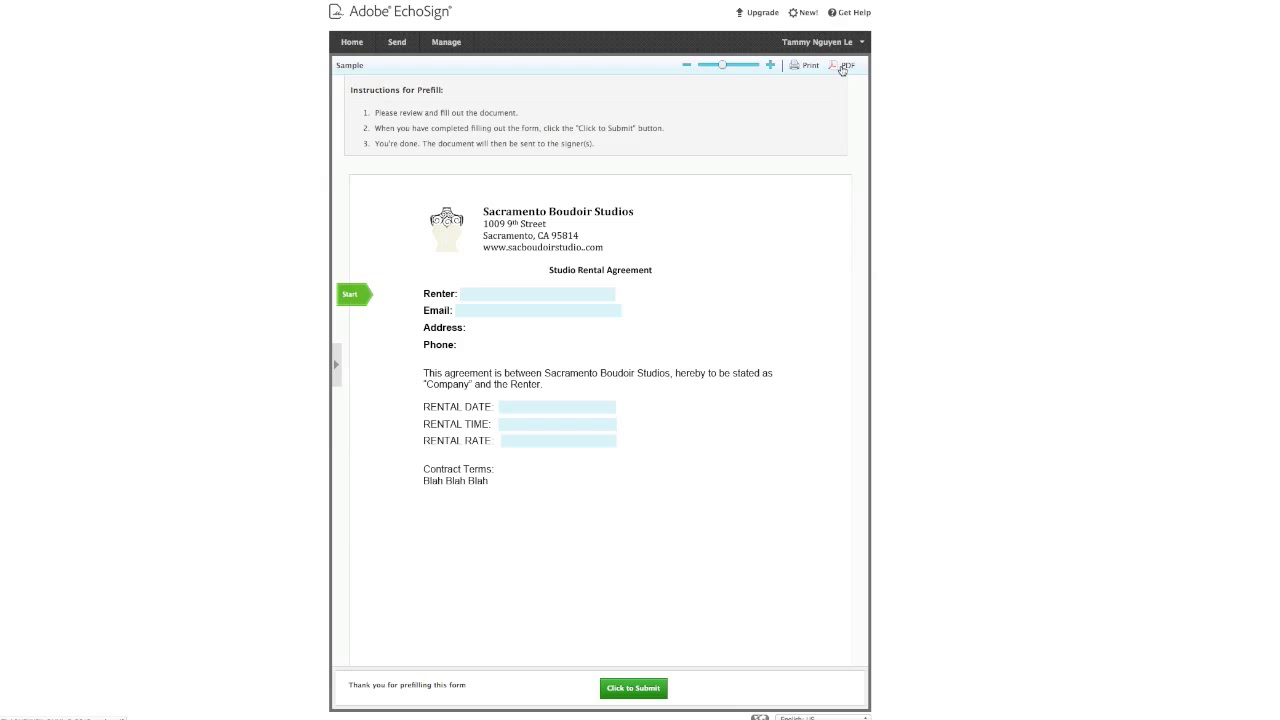
# Fill in the renter's full name and e-mail address
pyautogui.click(561, 292)
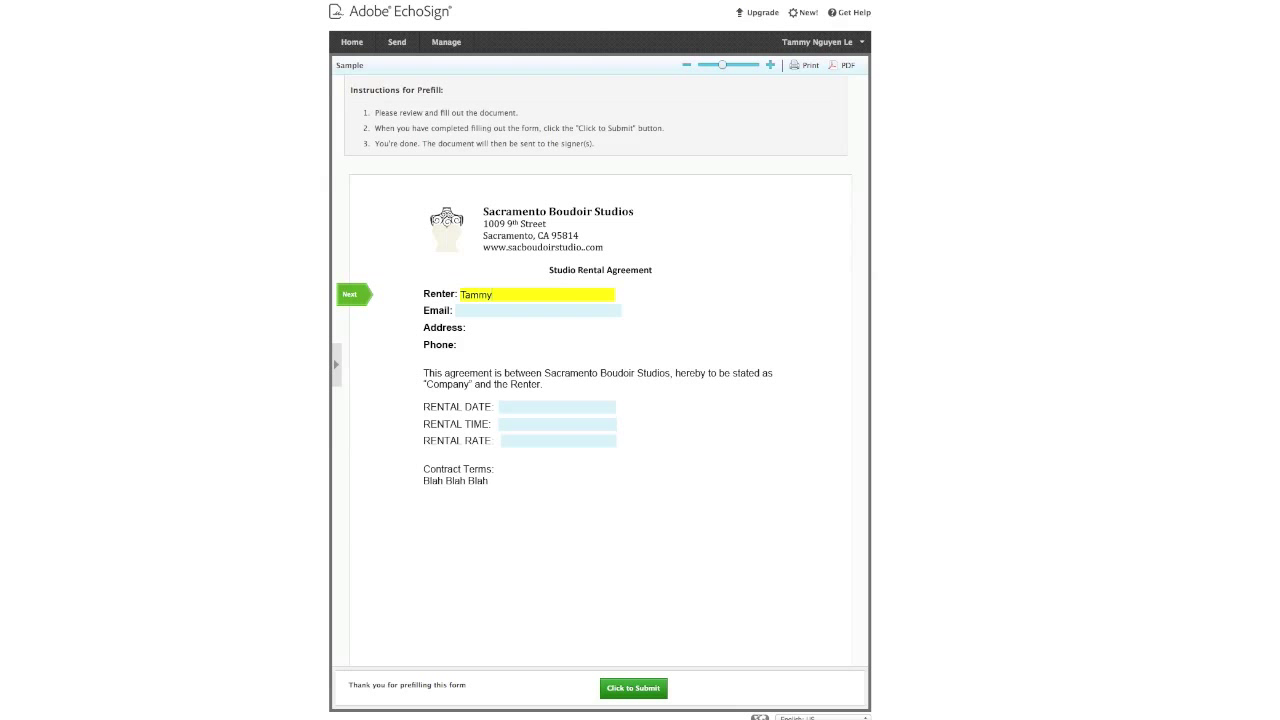
pyautogui.press('Tab')
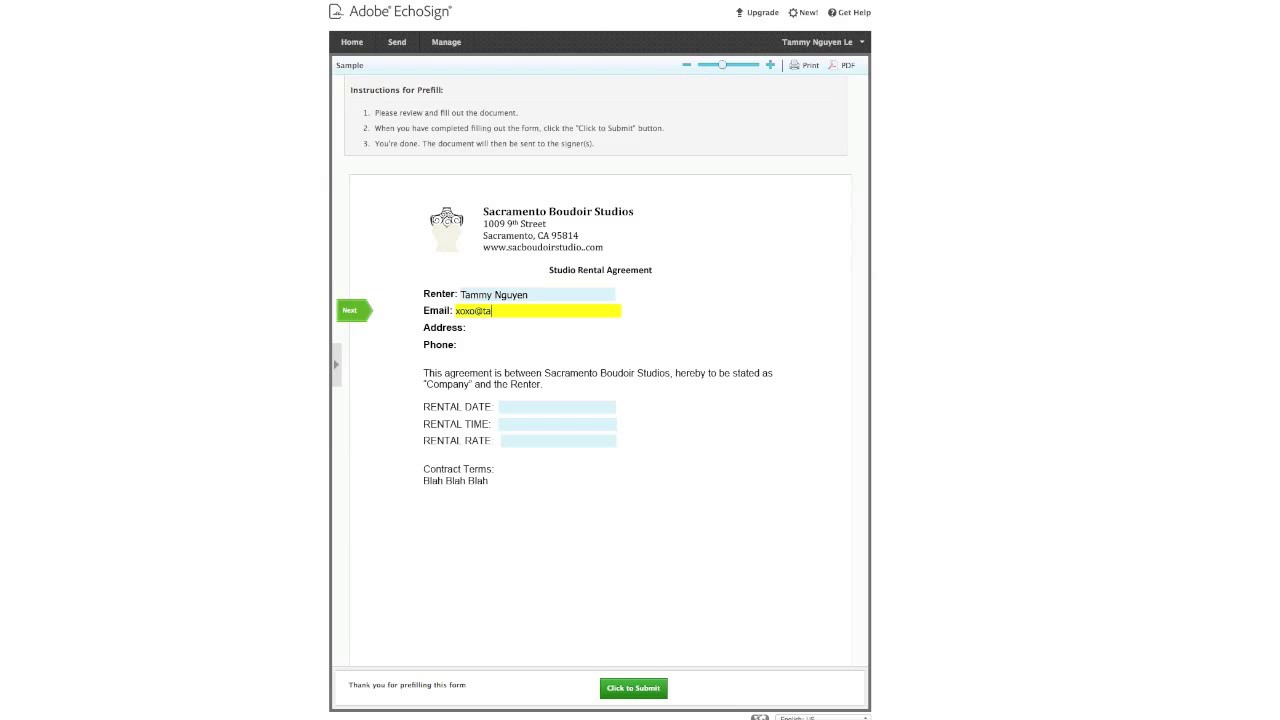
# Enter rental date 11/10/2013, time 11:00am to 7:00pm, and rate $150 for 8 hours
pyautogui.click(545, 405)
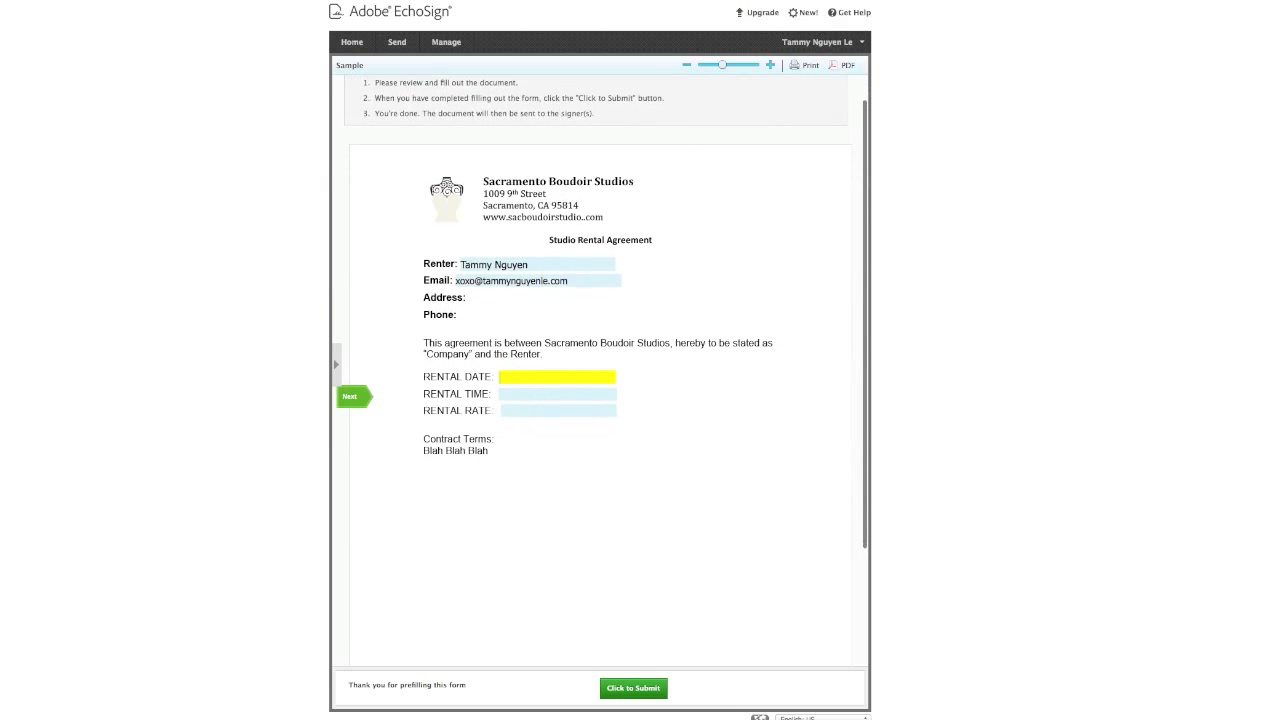
pyautogui.write('11/10/2013')
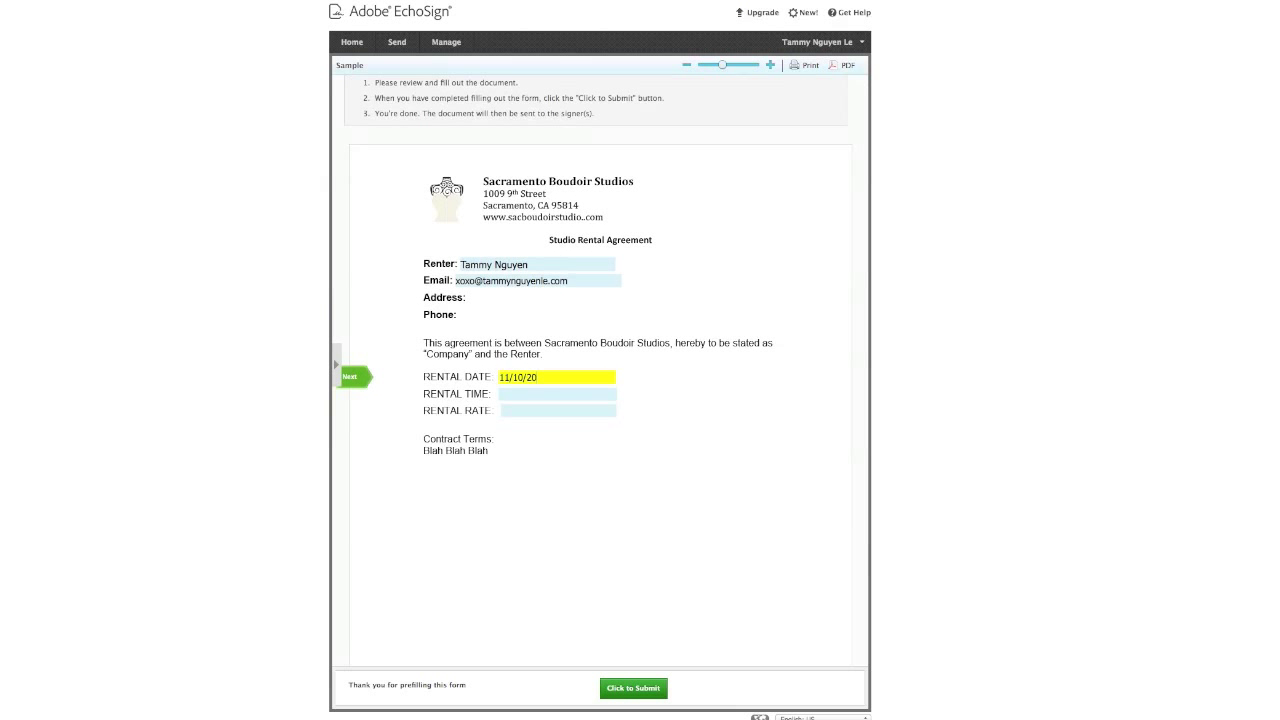
pyautogui.click(543, 392)
pyautogui.write('11:00')
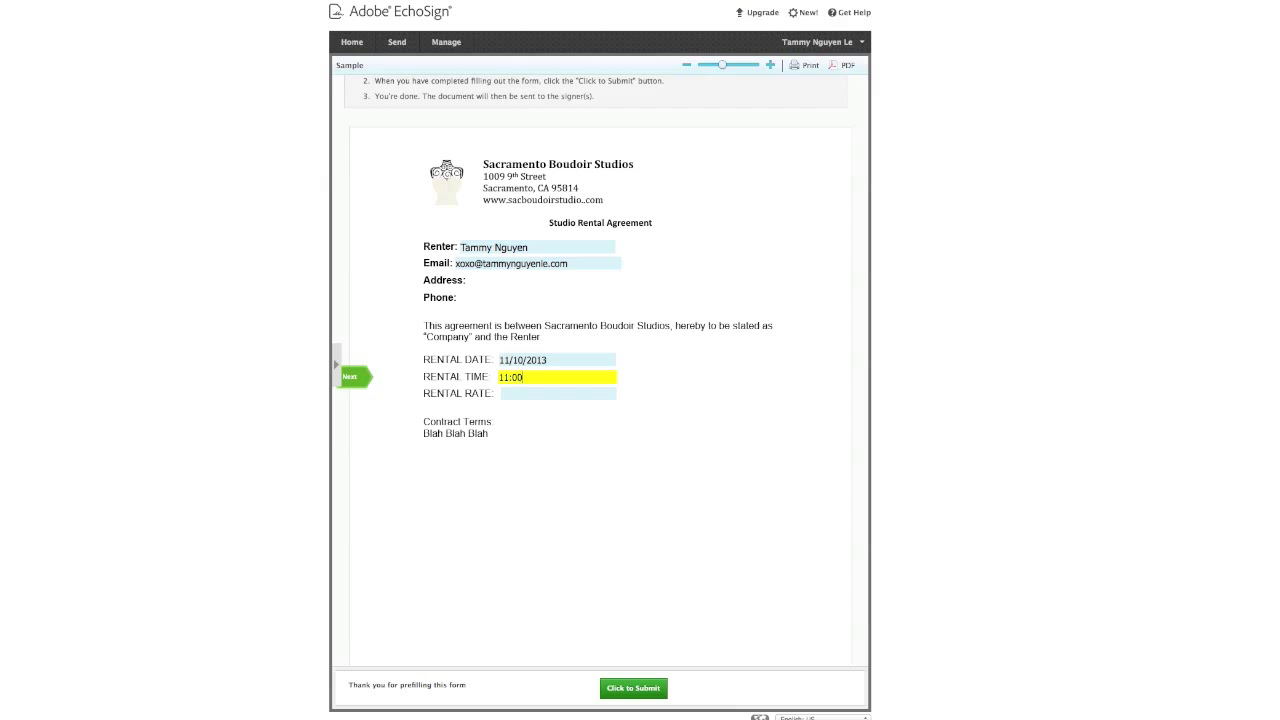
pyautogui.write('am to 7:00pm')
pyautogui.click(564, 392)
pyautogui.write('$150 ')
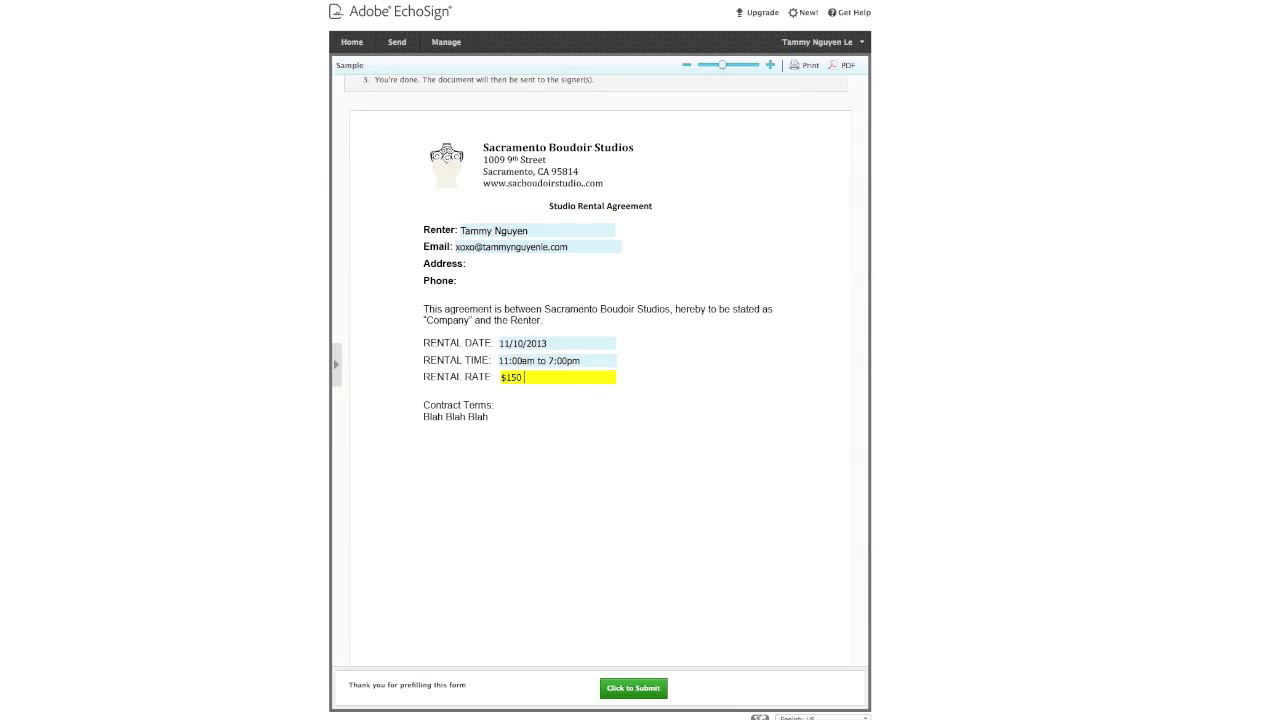
pyautogui.write('for 8 hours')
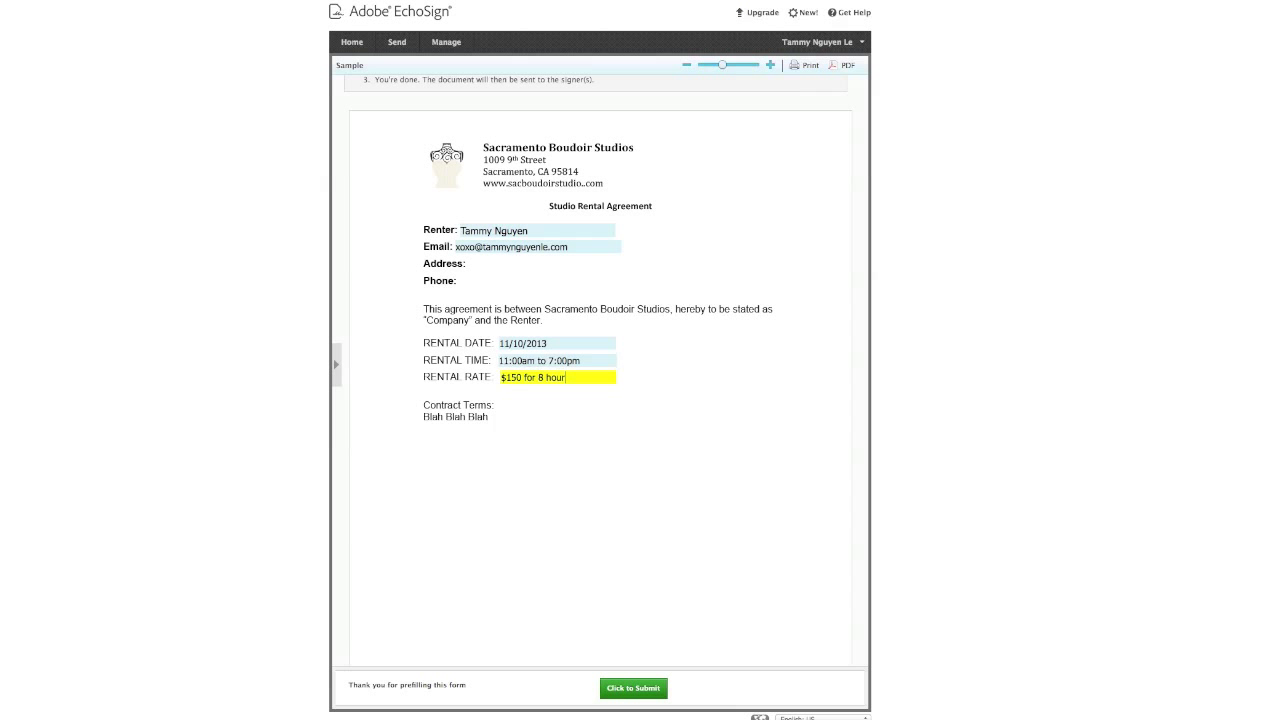